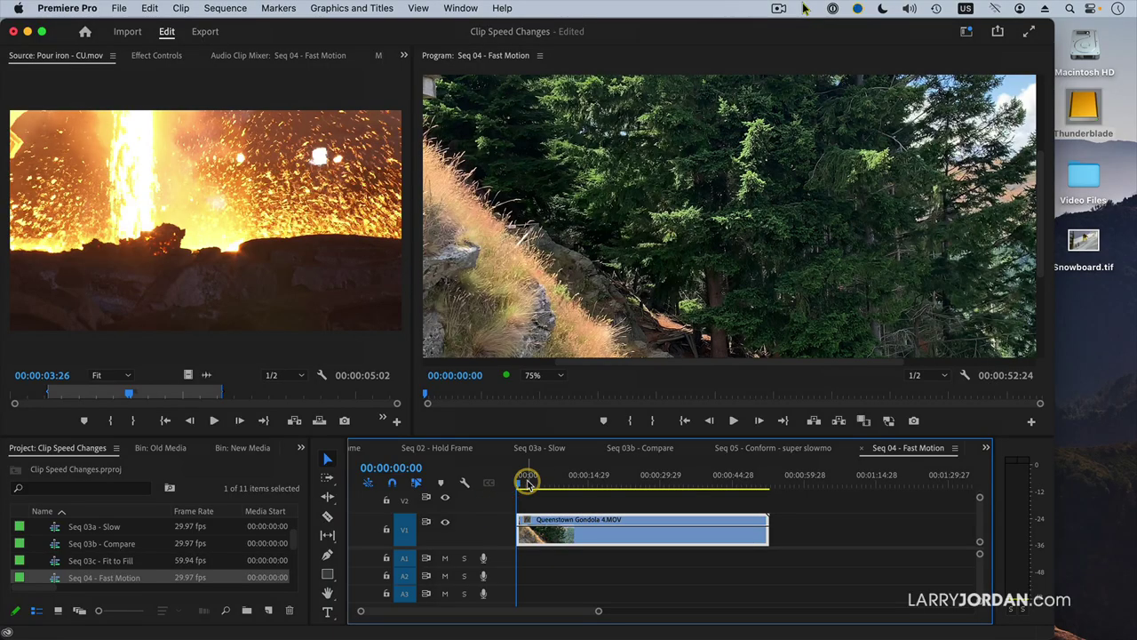
Preview the gondola clip at normal speed, stopping at 00:00:11:23
key(space)
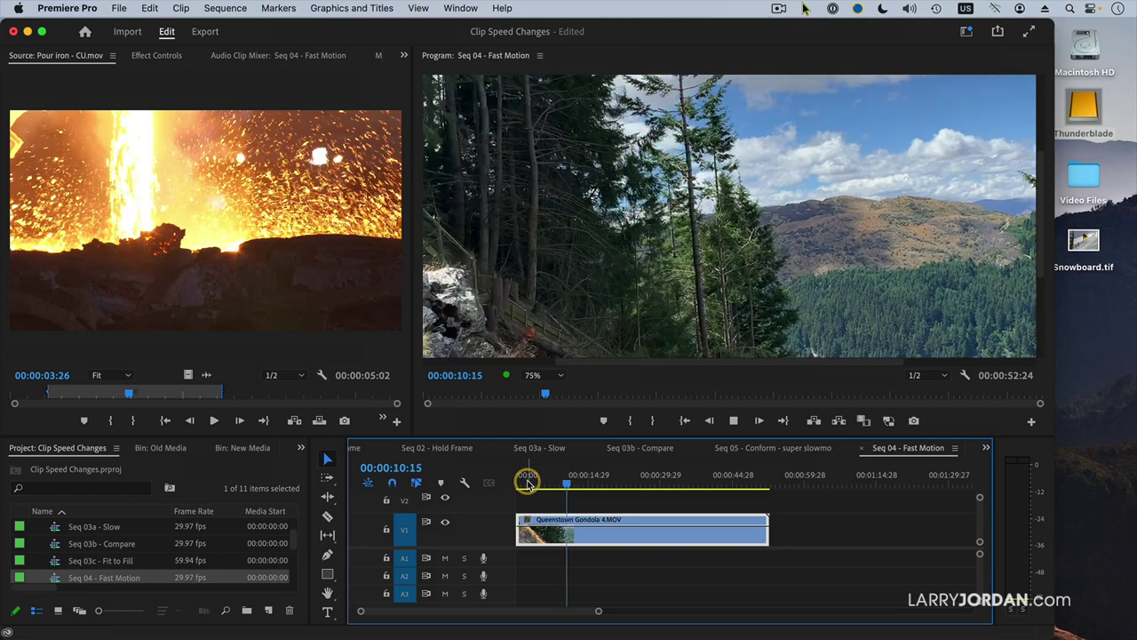
key(space)
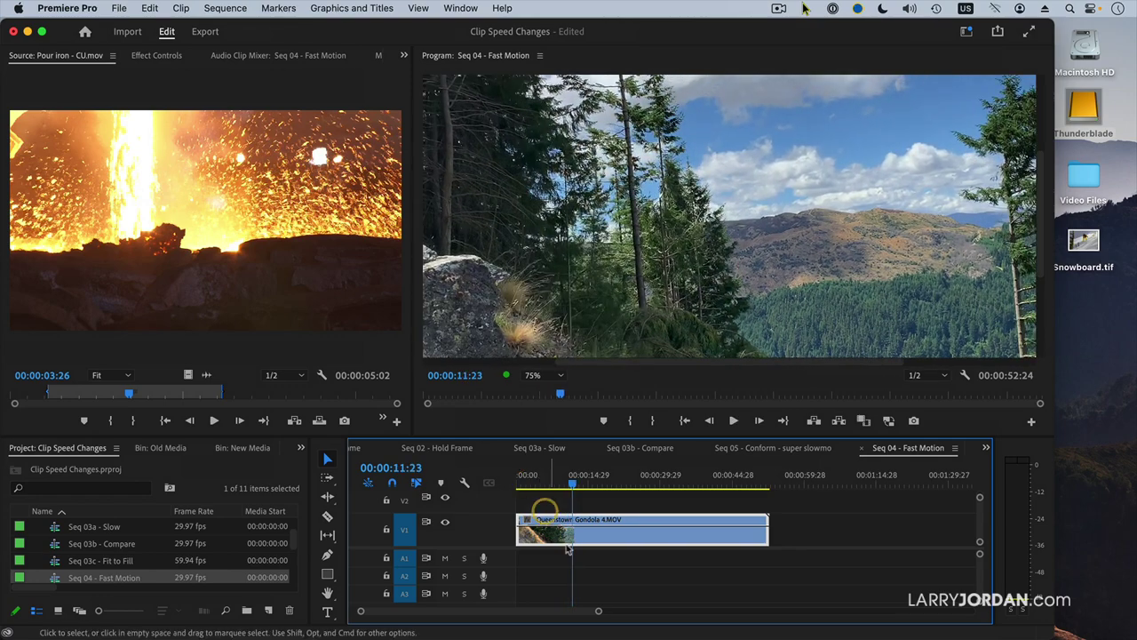
Set Queenstown Gondola 4.MOV to 200% speed in Clip Speed / Duration and play it
key(super+r)
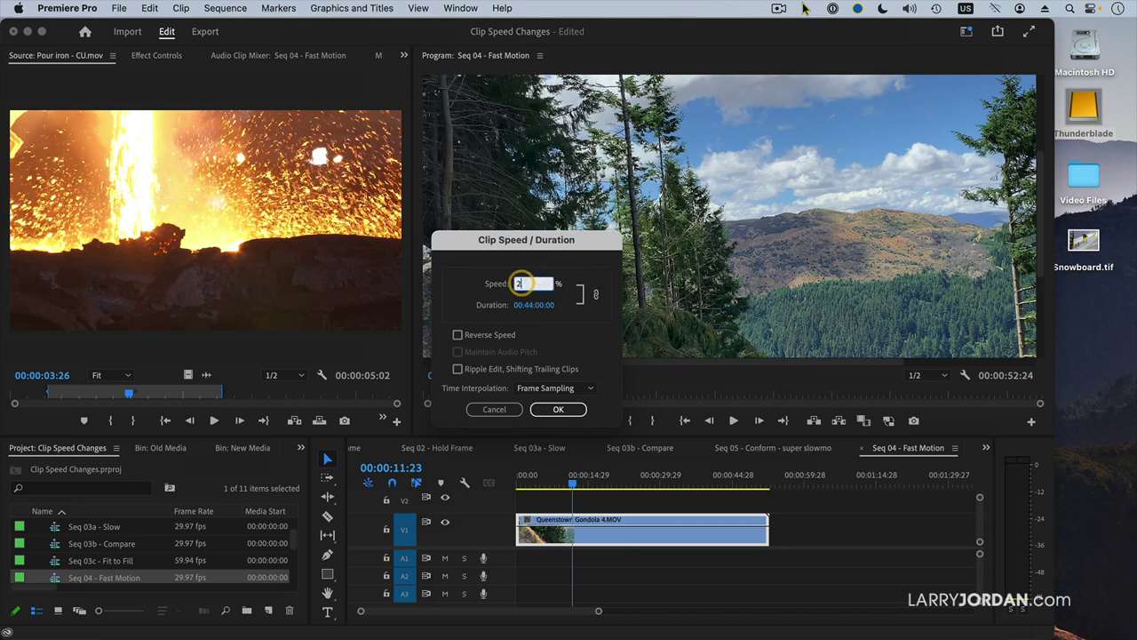
text(200)
key(Return)
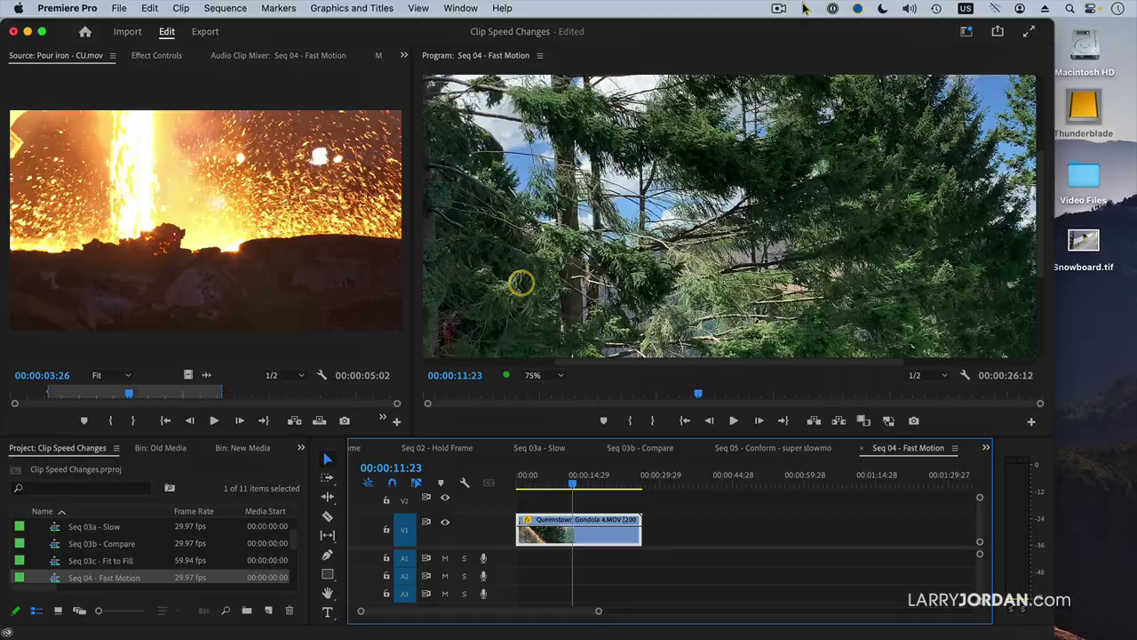
key(space)
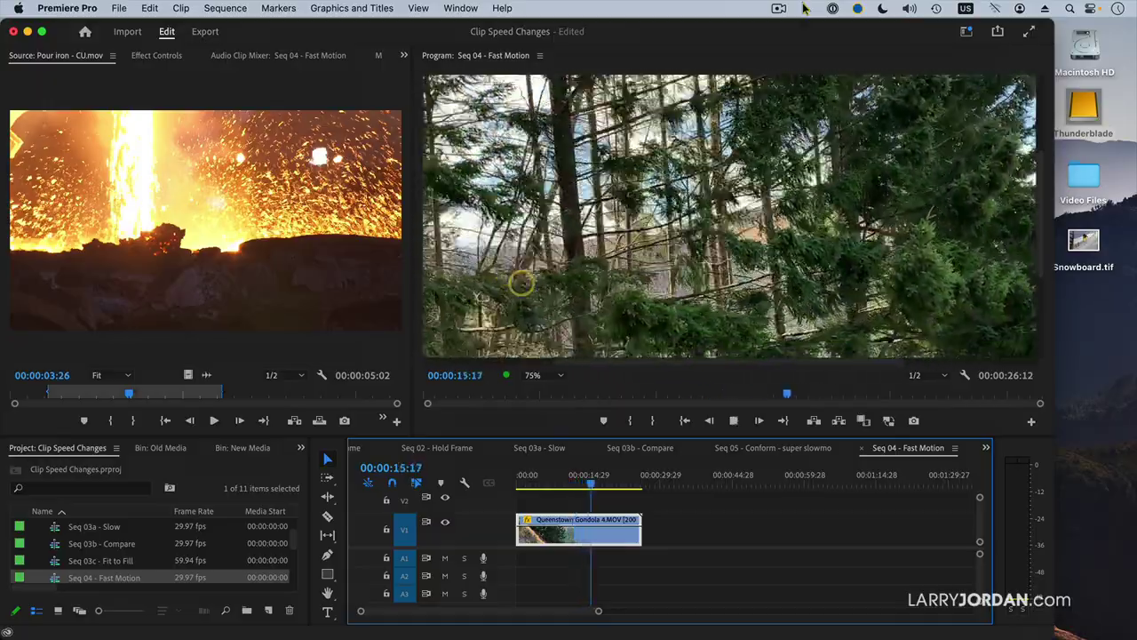
key(space)
Set the Program monitor zoom to Fit and play the sped-up clip to 00:00:19:19
click(556, 376)
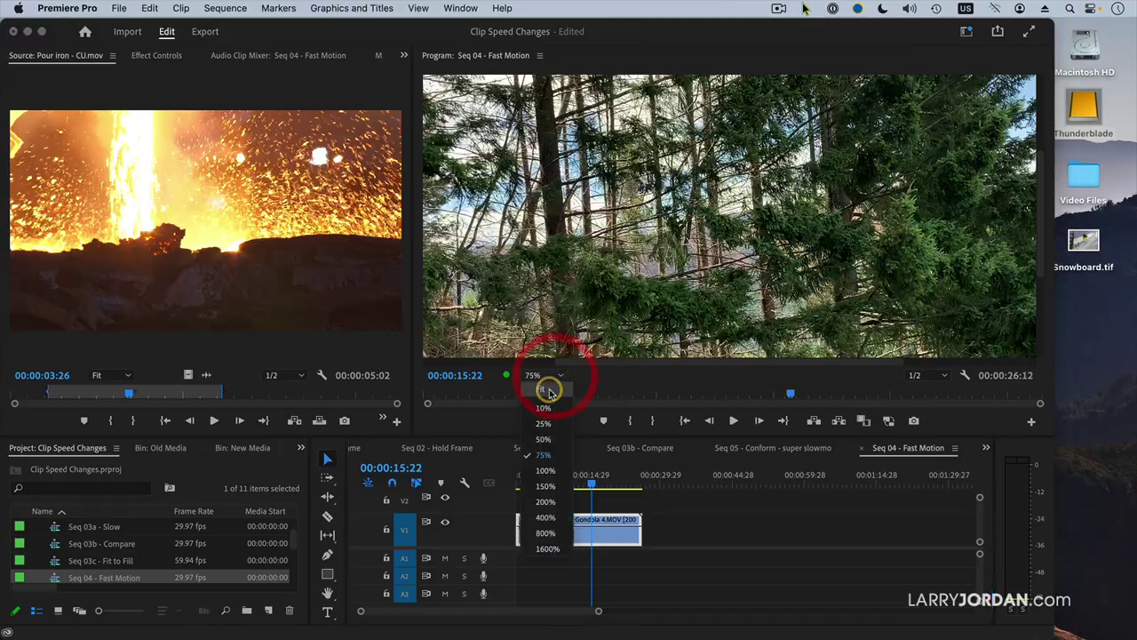
click(541, 389)
key(space)
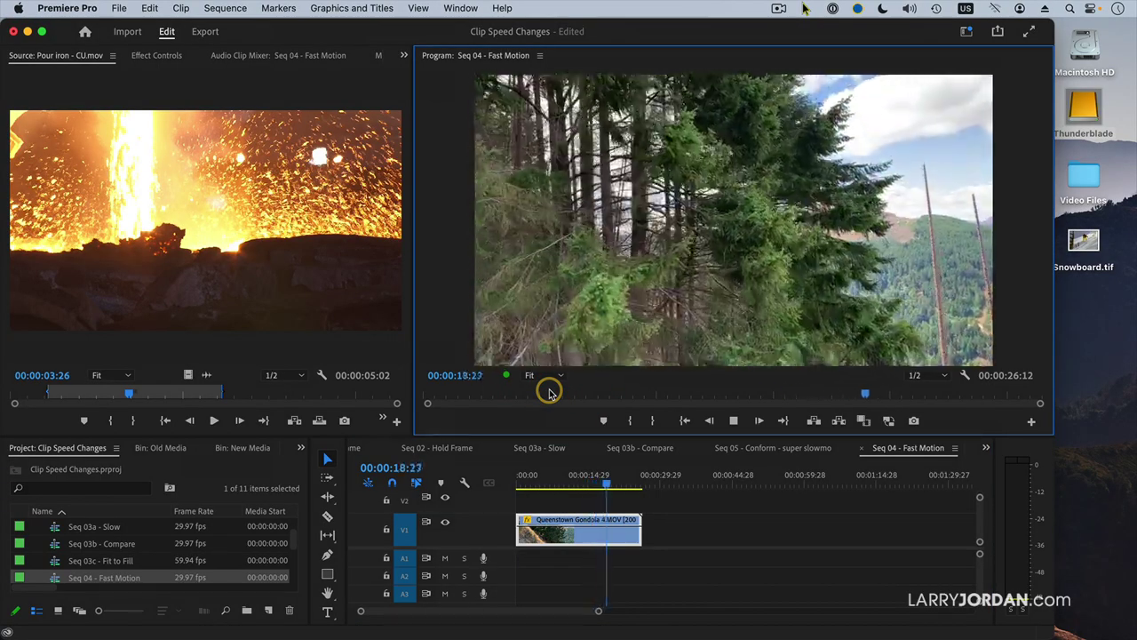
key(space)
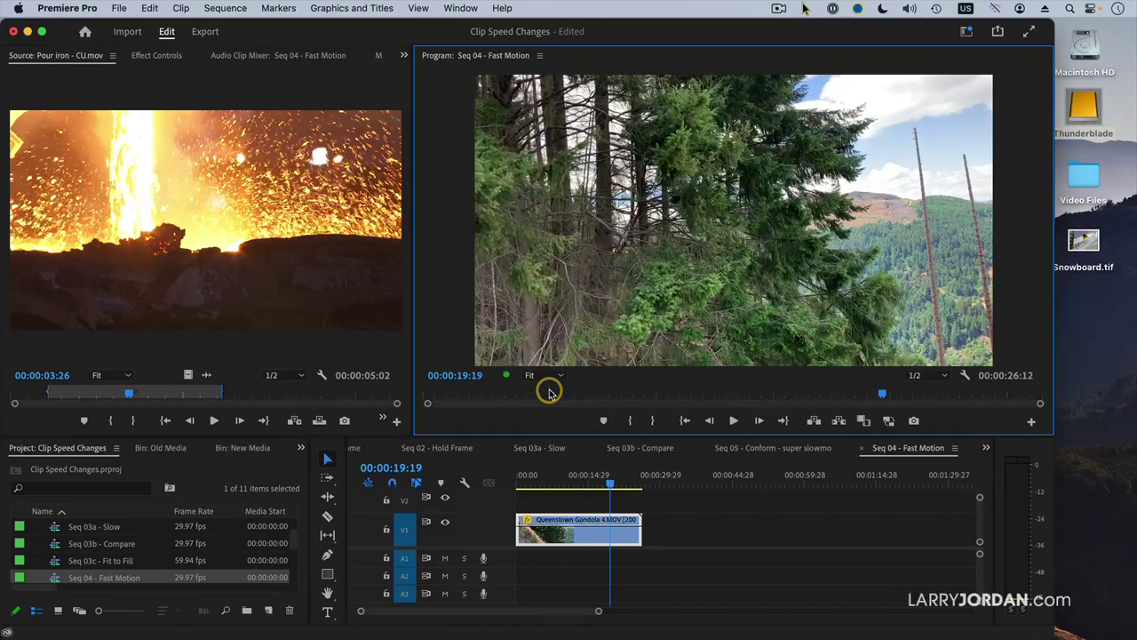
Choose the Rate Stretch tool from the Ripple Edit tool flyout
click(336, 508)
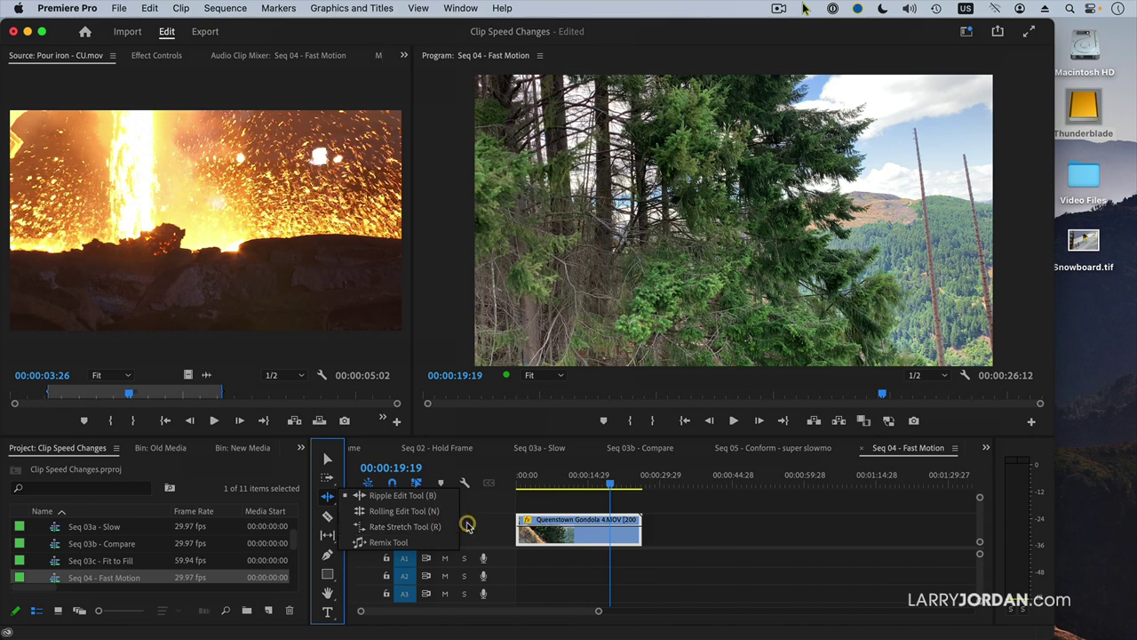
click(462, 527)
click(457, 527)
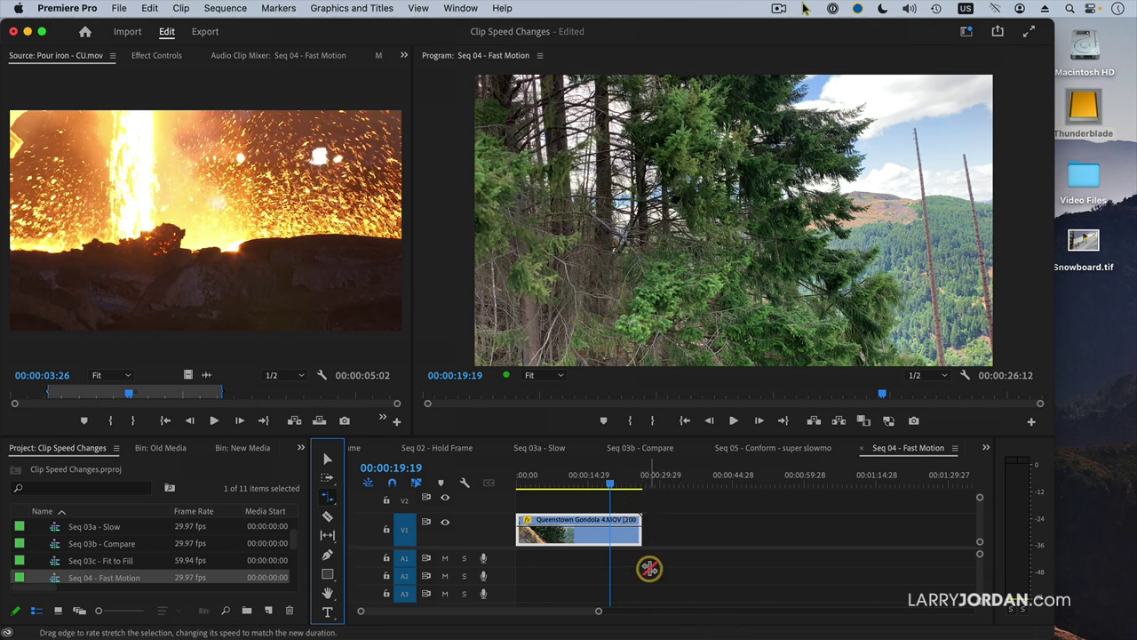
Rate-stretch the clip's end out and back to about 201% speed, lasting 00:00:26:08
drag(641, 534, 851, 544)
key(space)
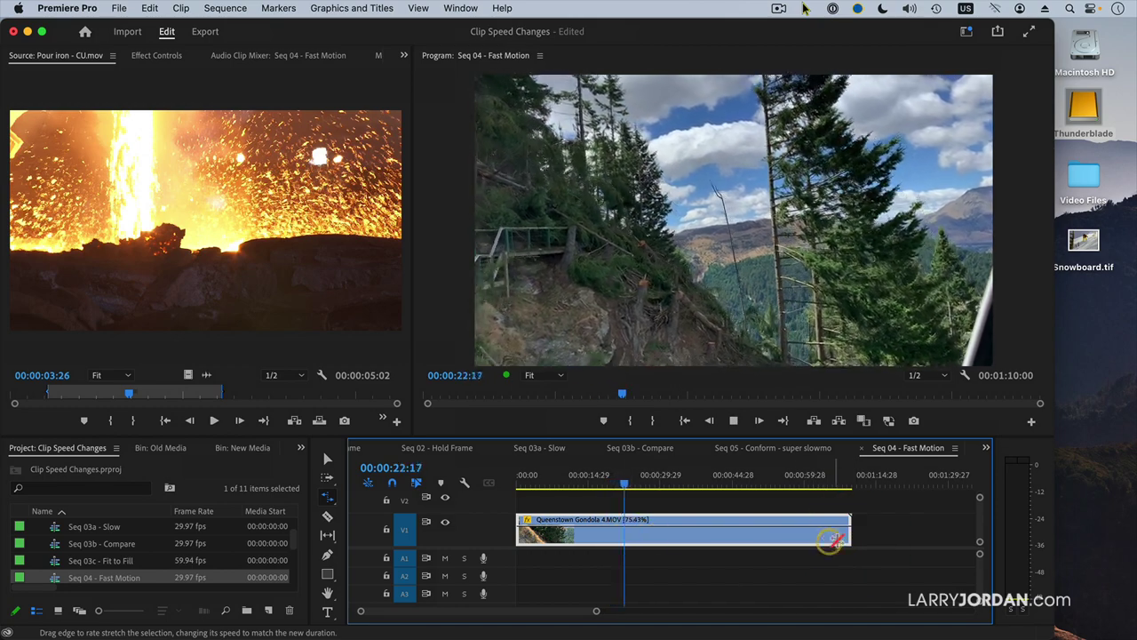
drag(856, 534, 624, 533)
drag(625, 533, 641, 534)
Play the retimed clip, then rate-stretch its end shorter to speed it up
click(551, 480)
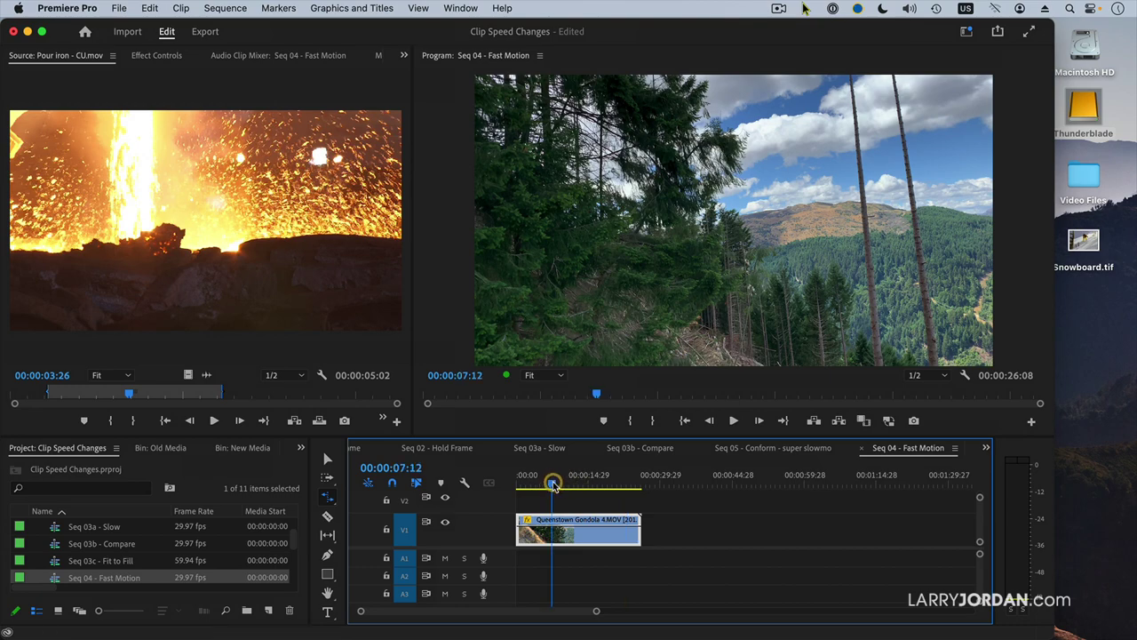
key(space)
key(space)
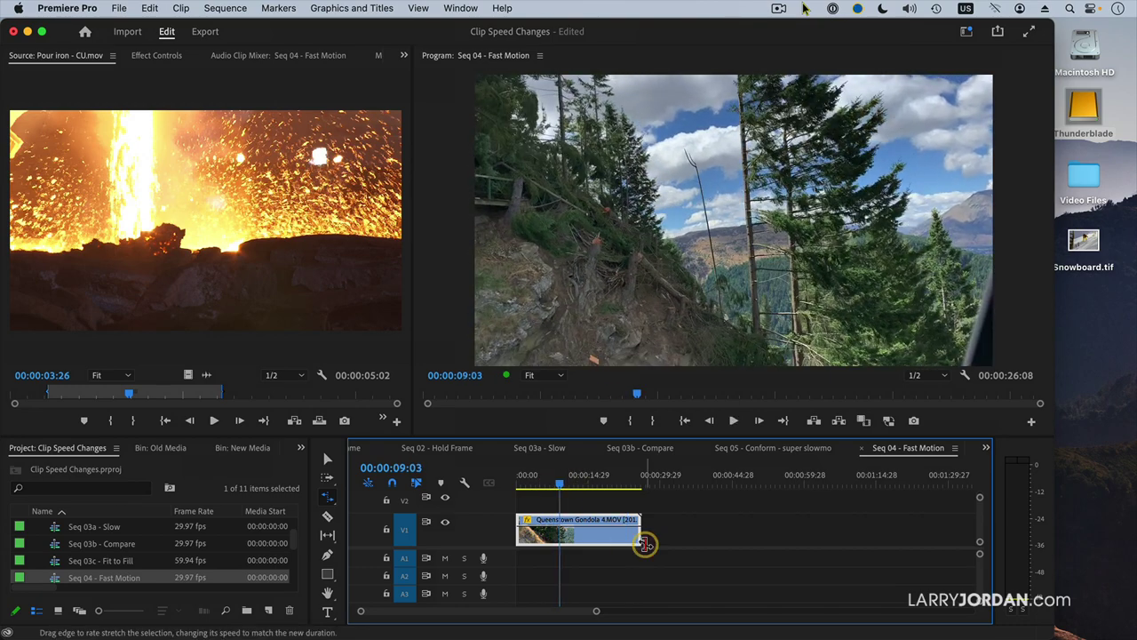
click(579, 536)
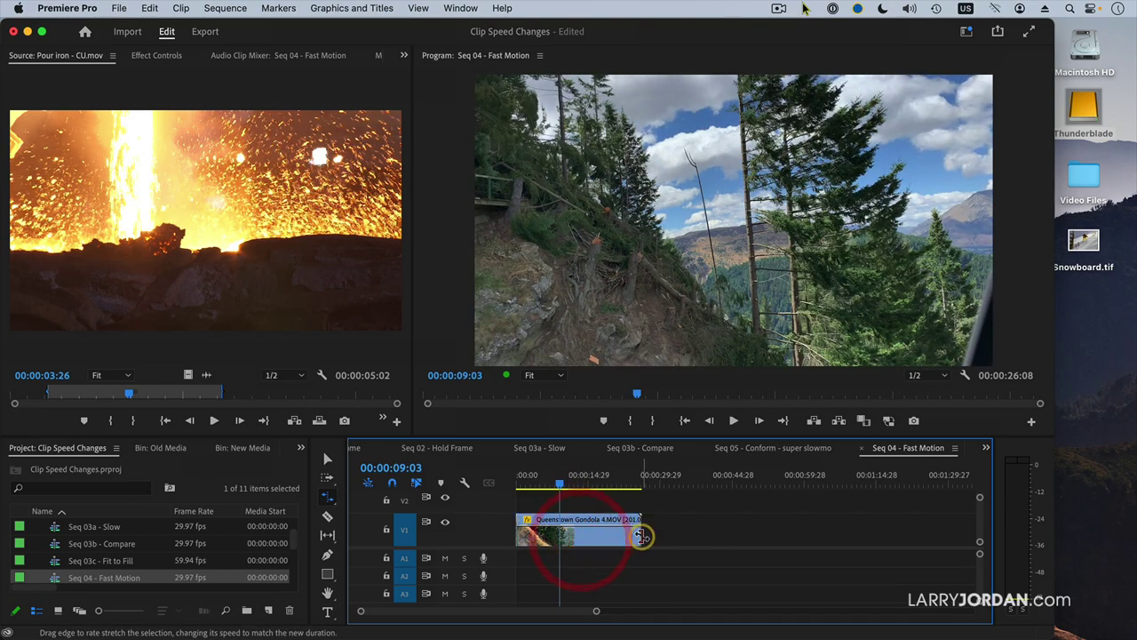
drag(642, 536, 578, 536)
click(526, 484)
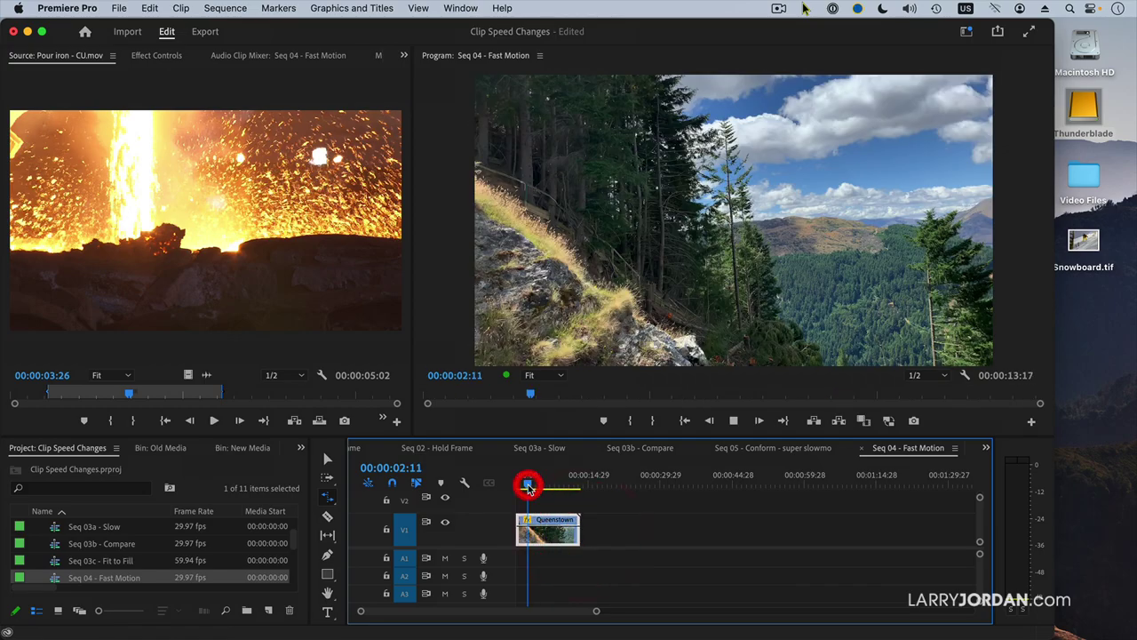
key(space)
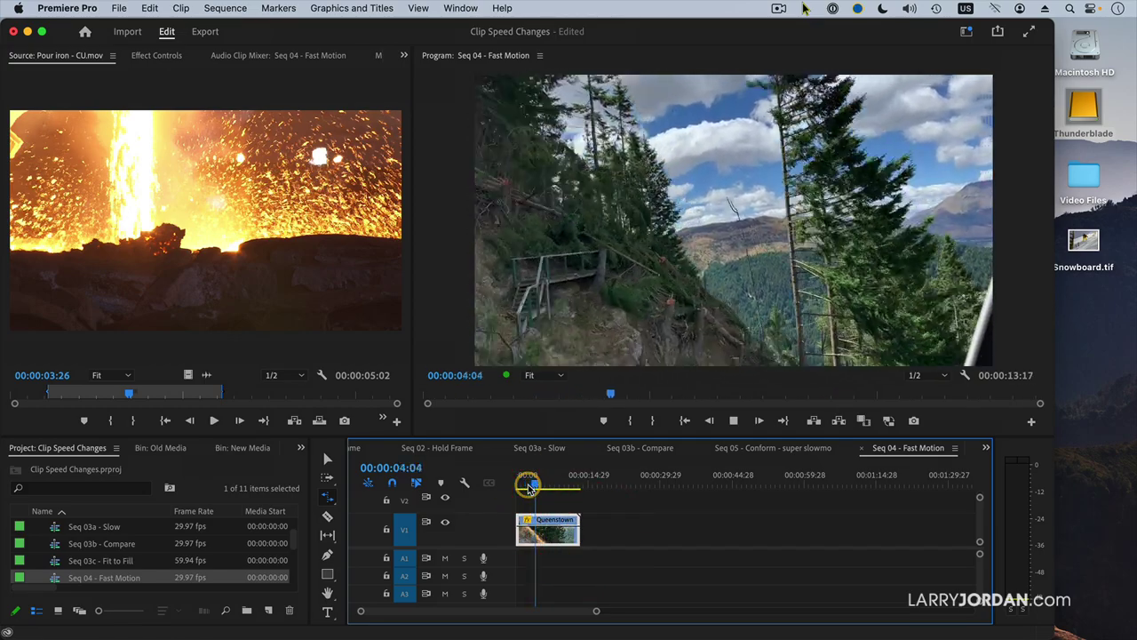
key(space)
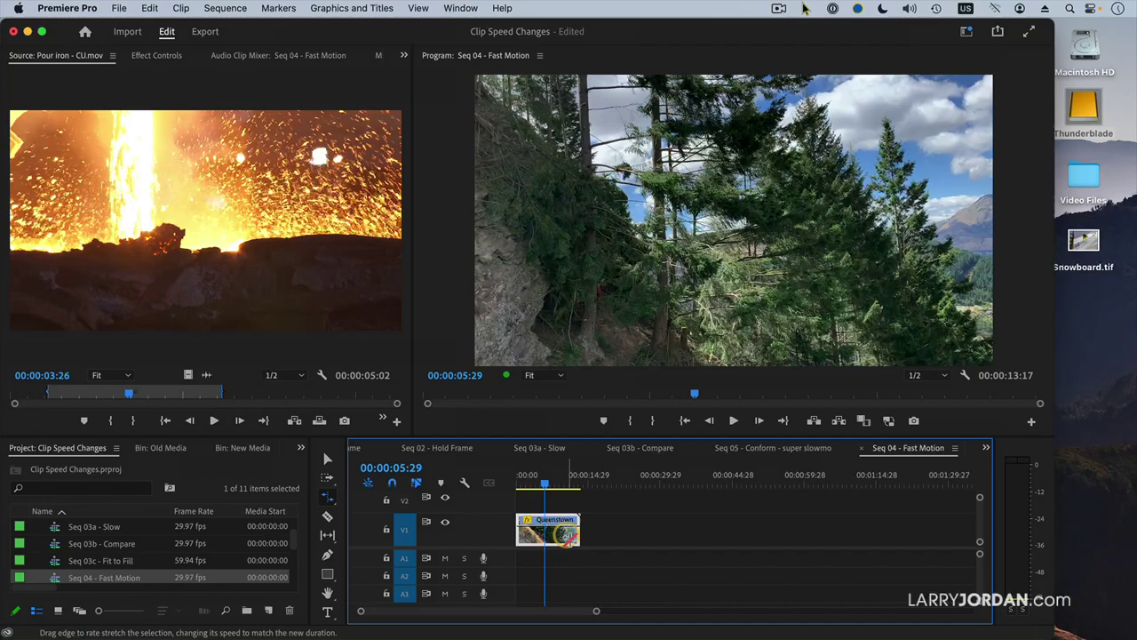
Stretch the clip in stages through 108.94% and 77.16% to 66.78% speed
drag(579, 534, 747, 533)
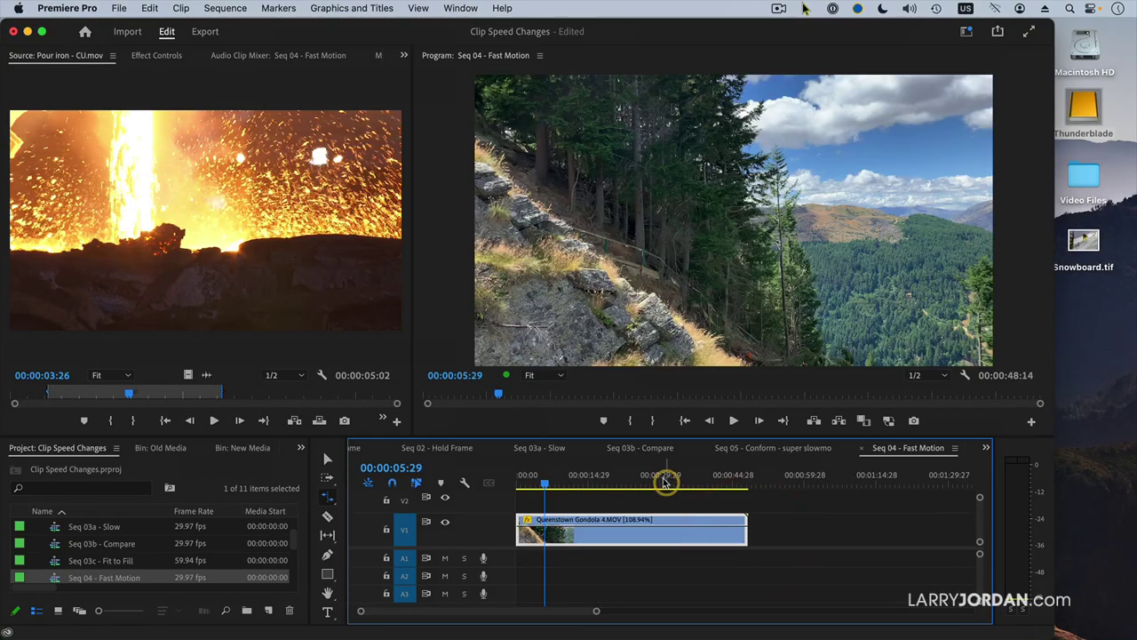
click(650, 481)
key(space)
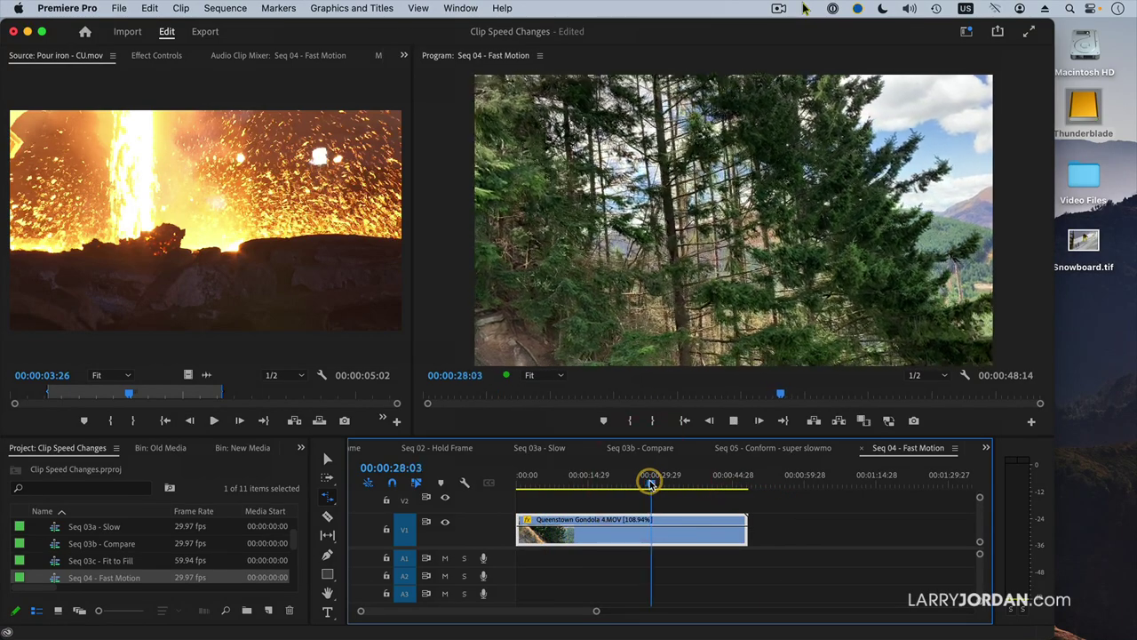
drag(746, 536, 843, 530)
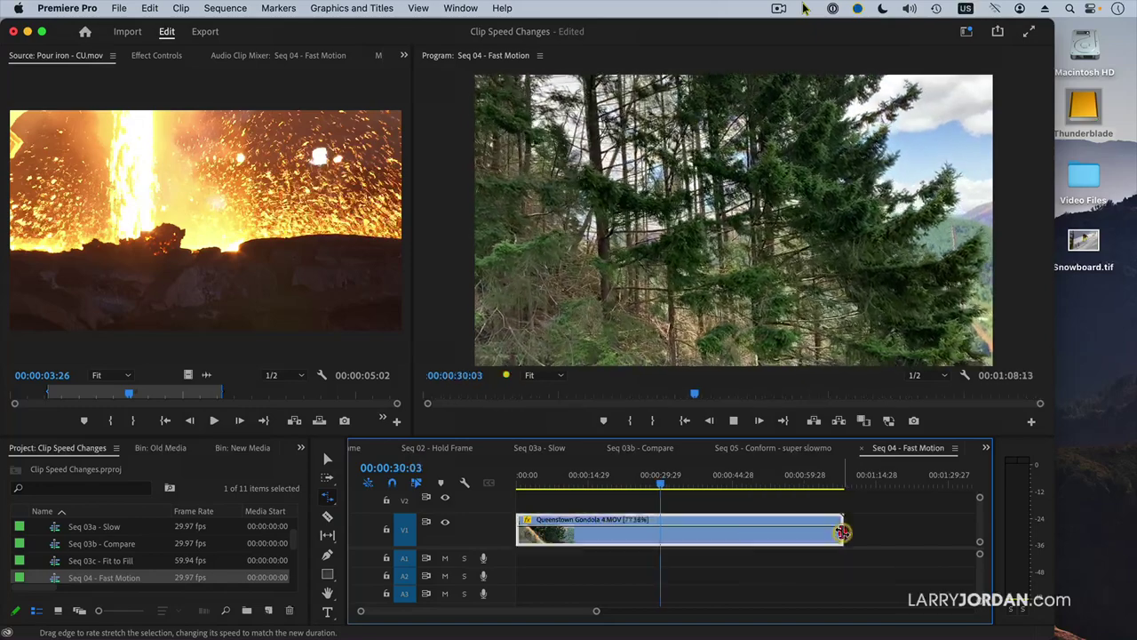
key(space)
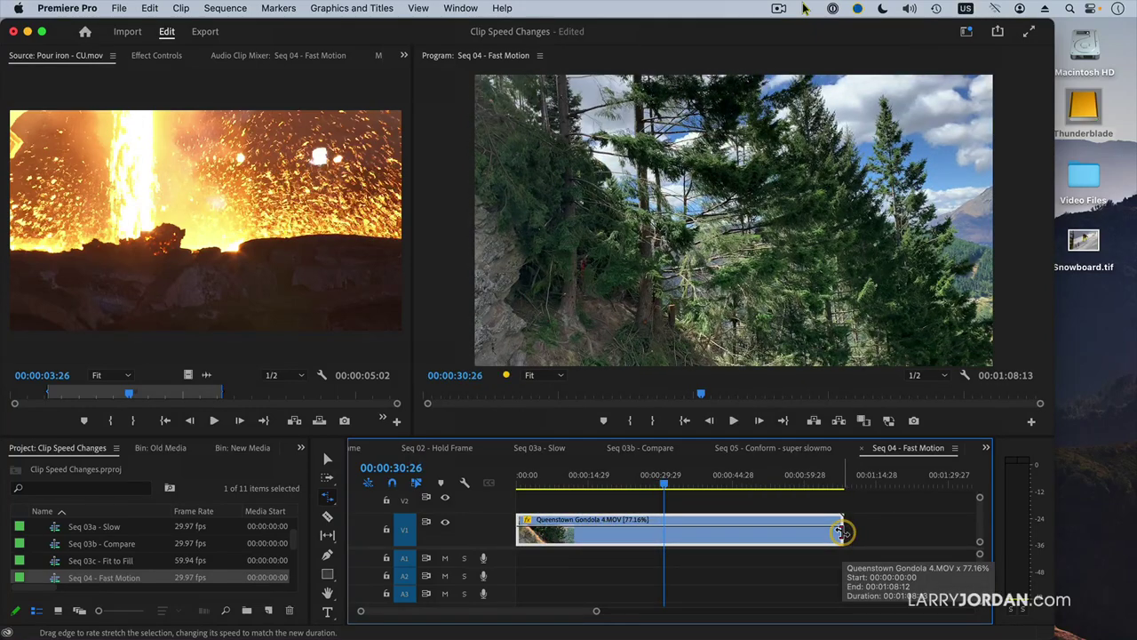
drag(842, 532, 892, 522)
key(space)
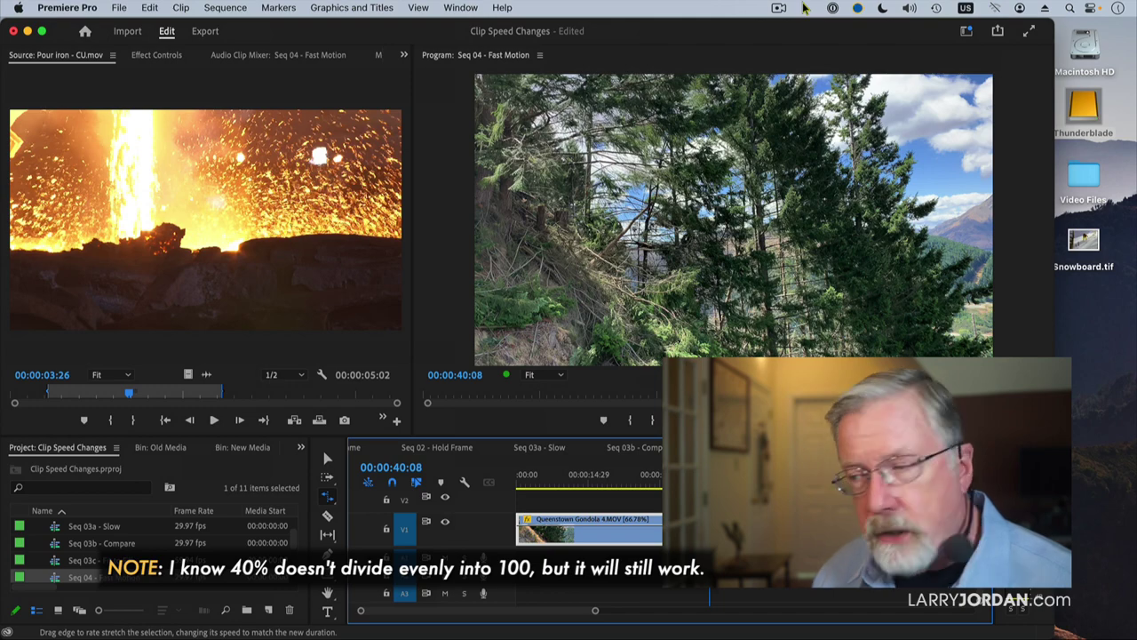
Play the slowed clip from 00:00:21:09 to 00:00:23:23, then show the editing tools flyout
click(619, 484)
key(space)
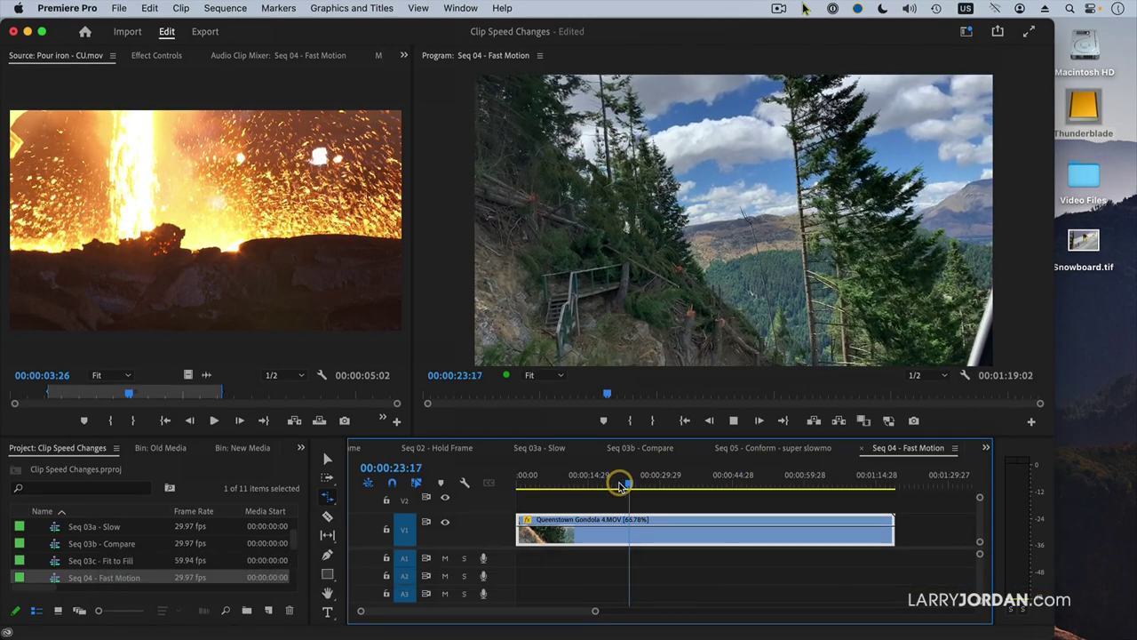
key(space)
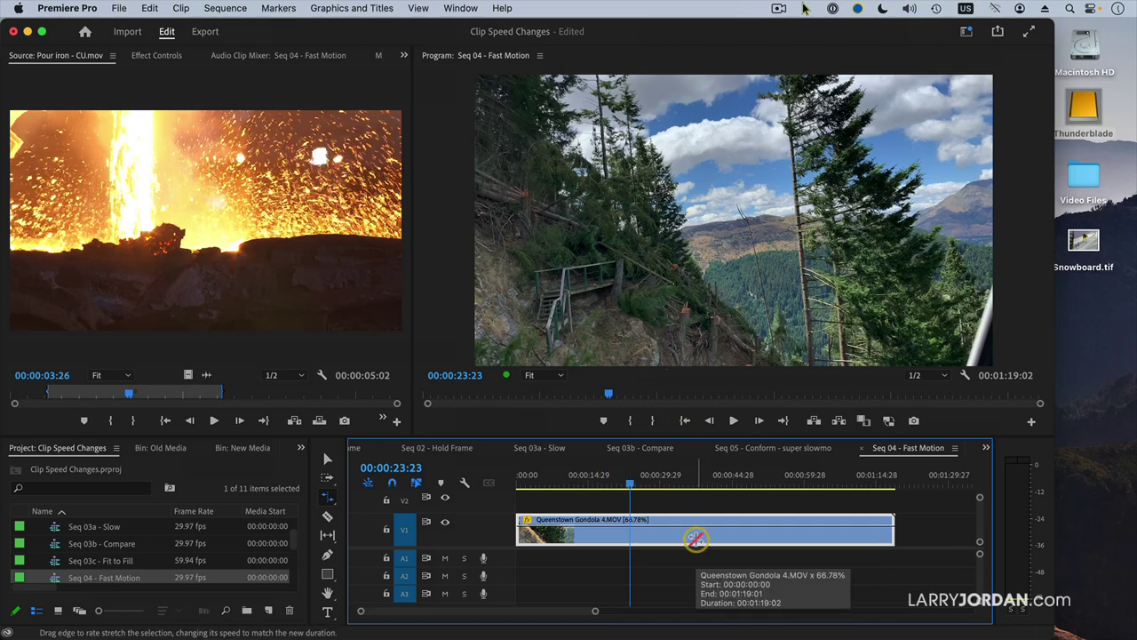
click(330, 502)
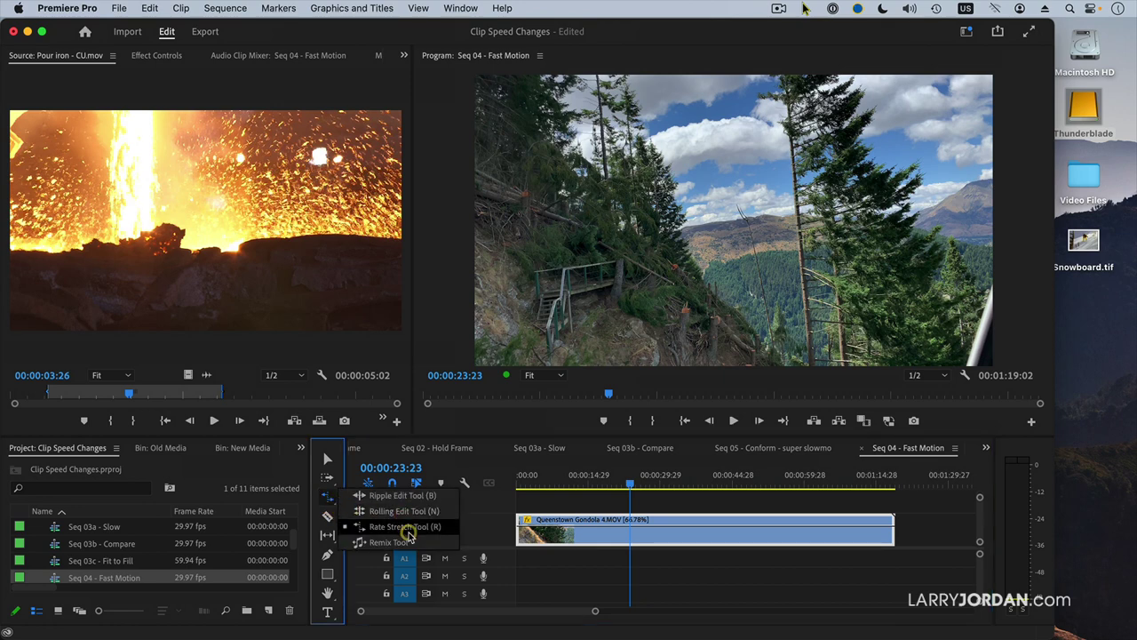